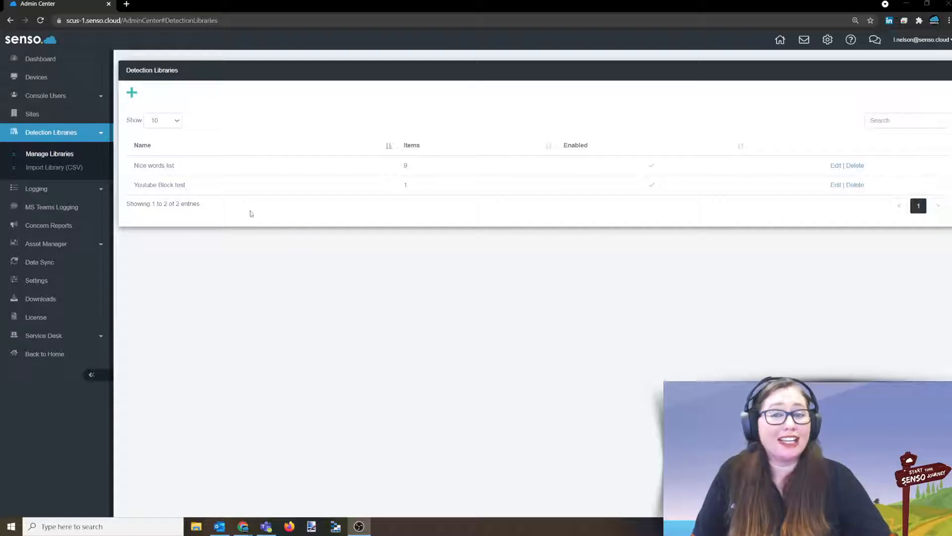
- View the CSV library import page, return to the managed detection libraries and create a new library named TEST
click(68, 167)
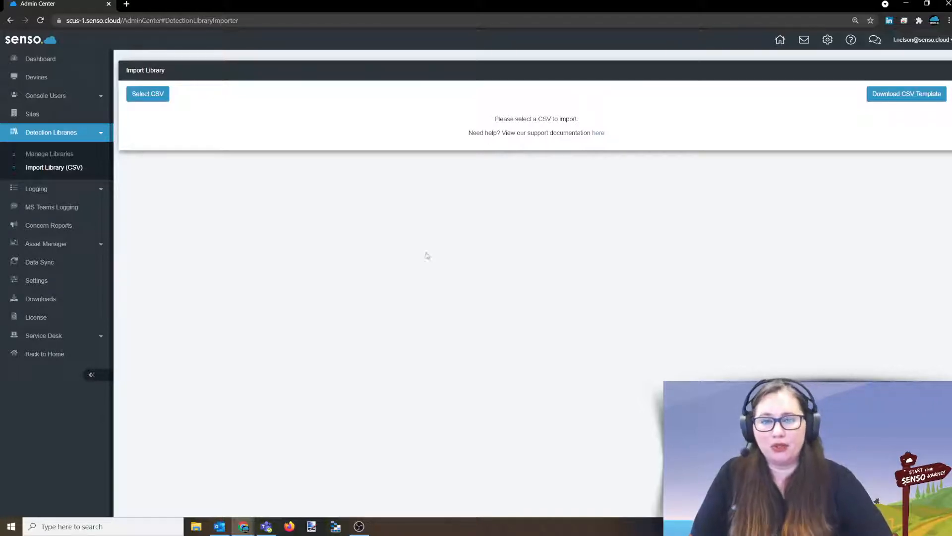
click(50, 154)
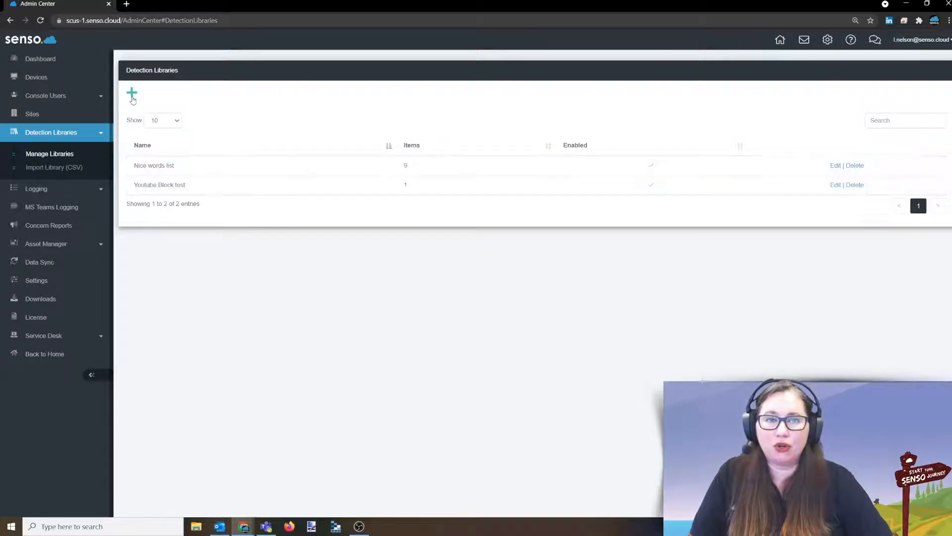
click(131, 93)
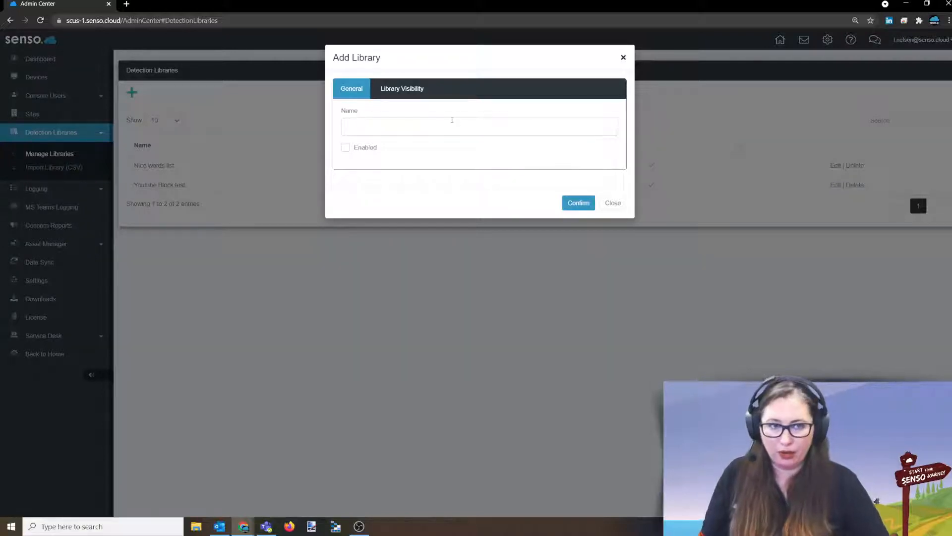
click(467, 130)
text(TEST)
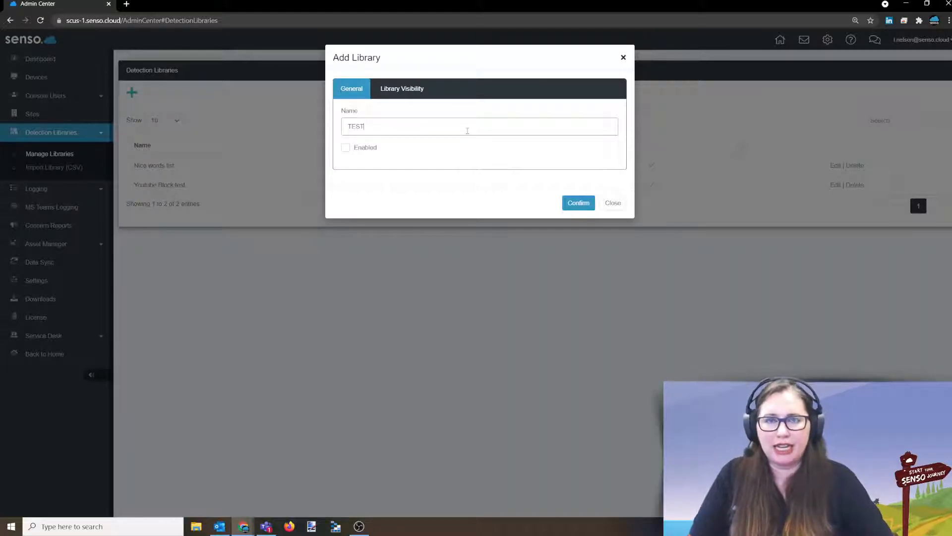
click(419, 91)
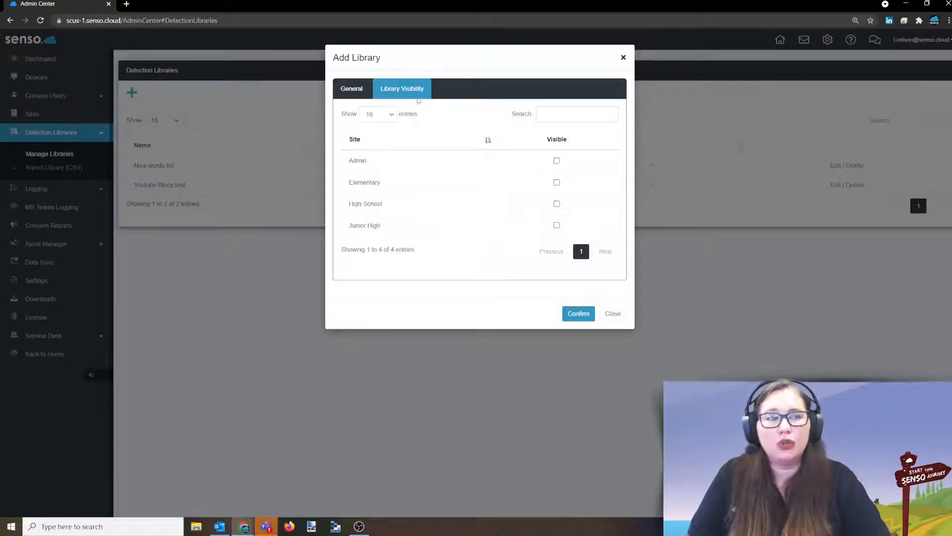
click(350, 89)
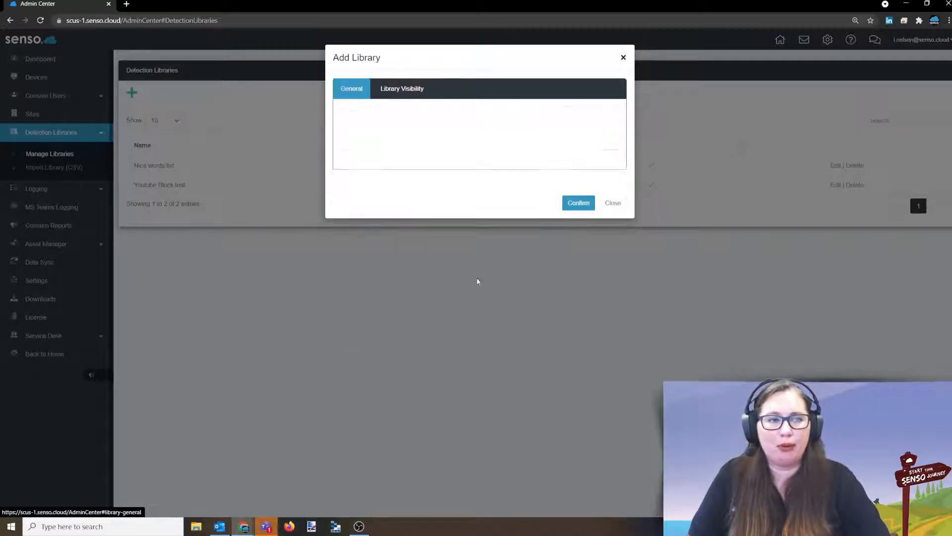
click(577, 204)
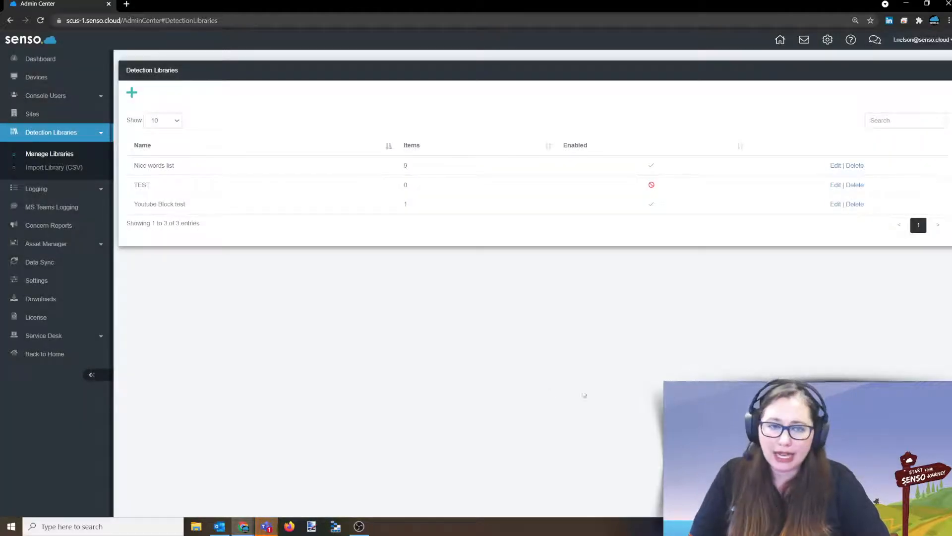
- Open the TEST library for editing and check its site visibility settings
click(835, 186)
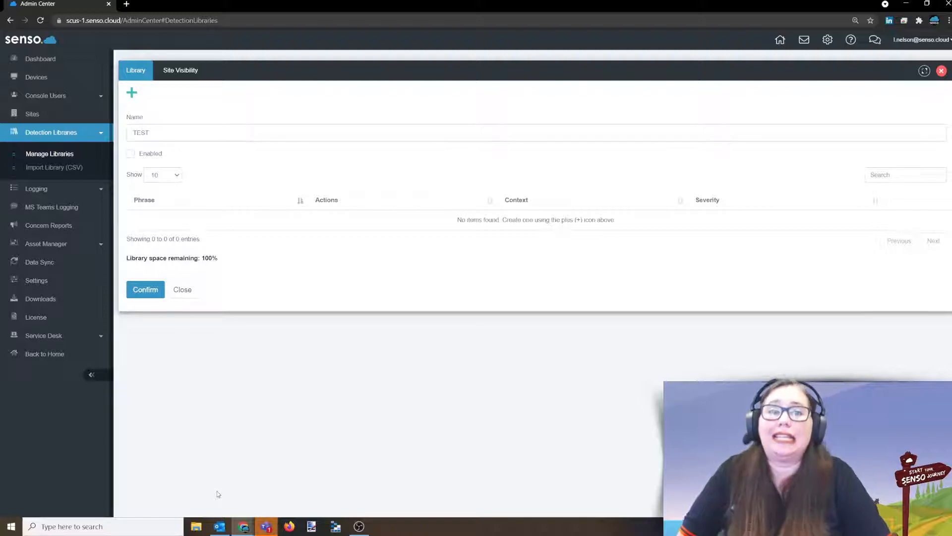
click(187, 75)
click(132, 71)
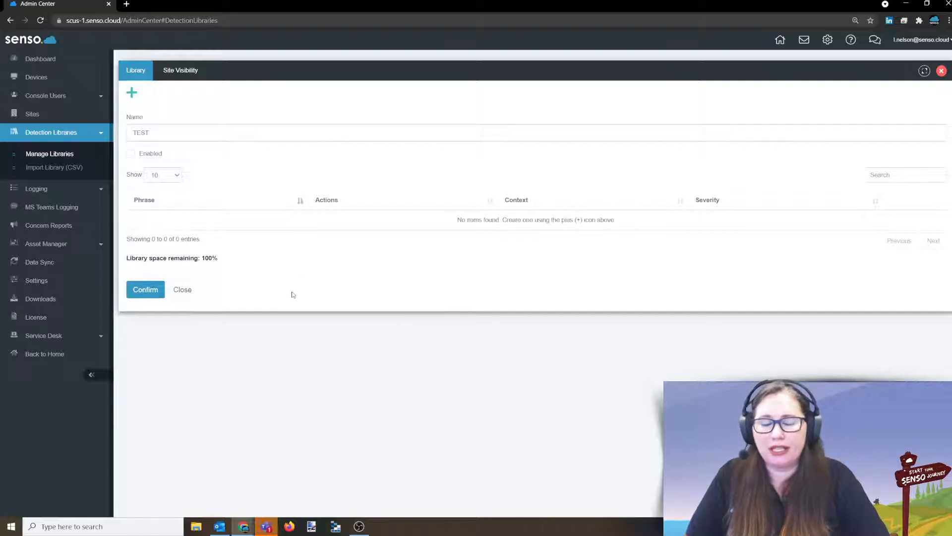
- Start a new item in the TEST library with the phrase VPN and review the available actions
click(131, 92)
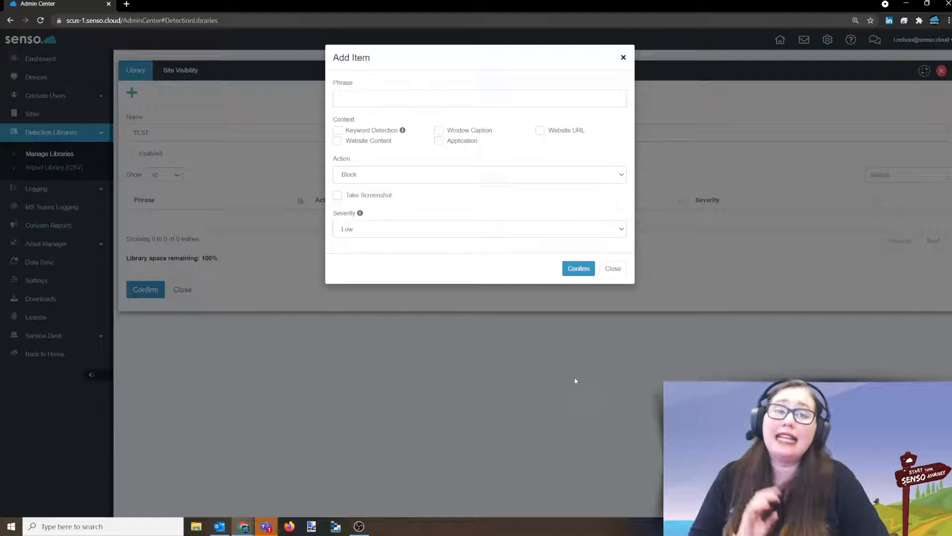
click(419, 100)
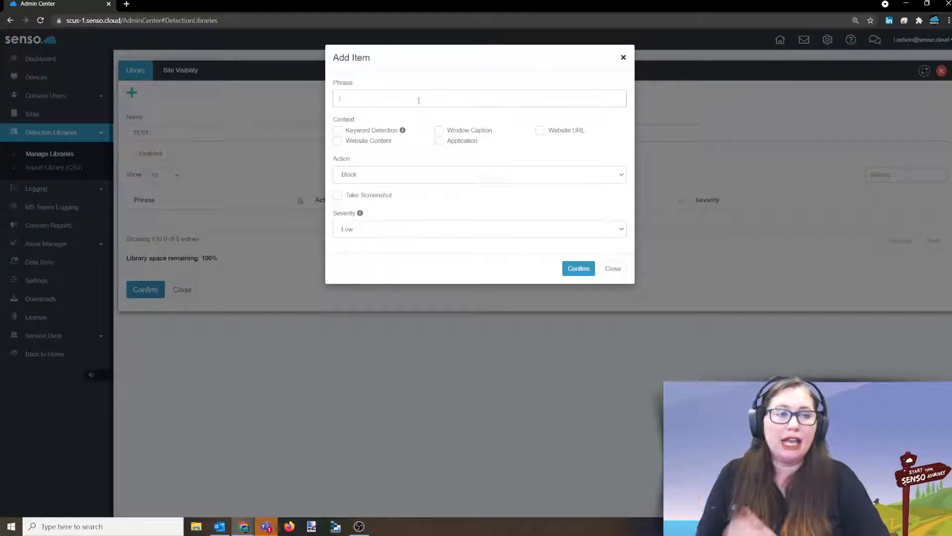
text(VPN)
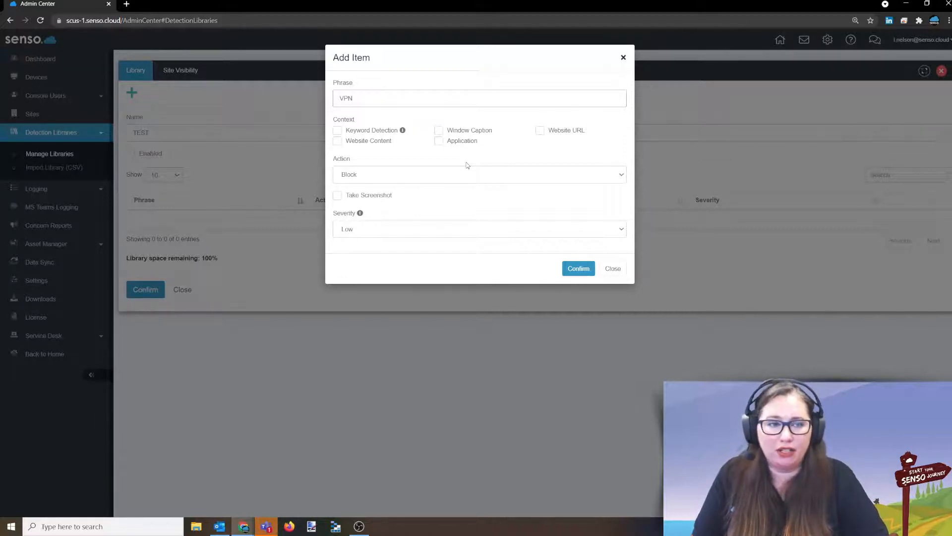
click(355, 176)
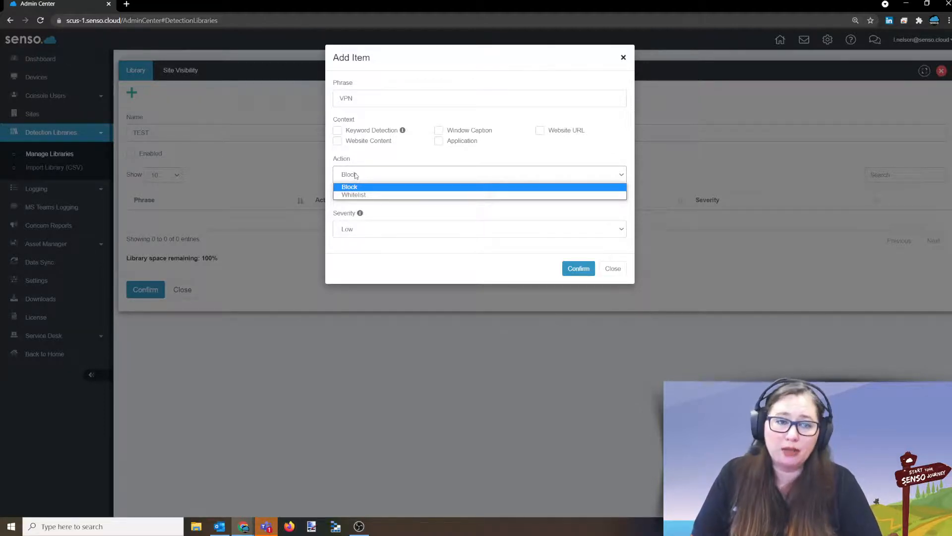
click(500, 208)
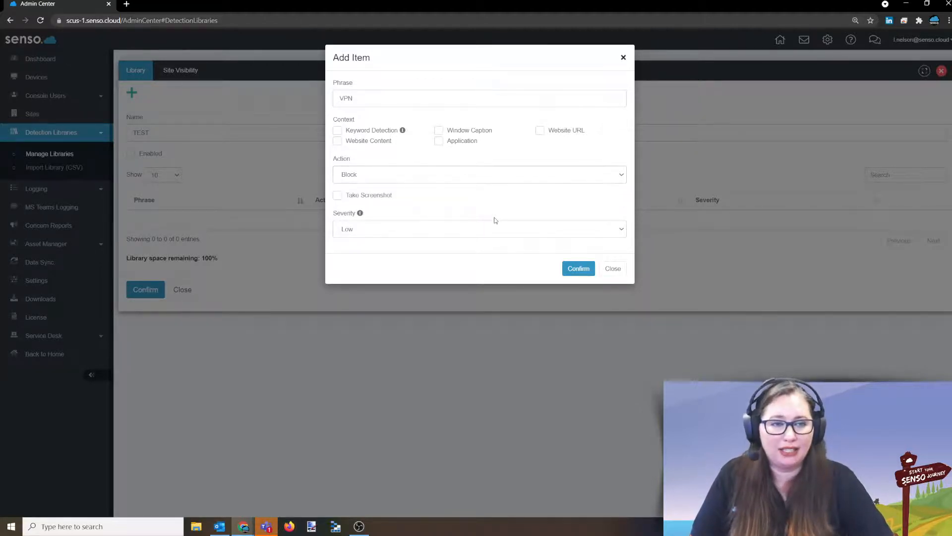
- Enable Take Screenshot for the VPN item, review the severity levels and discard the item without saving
click(337, 195)
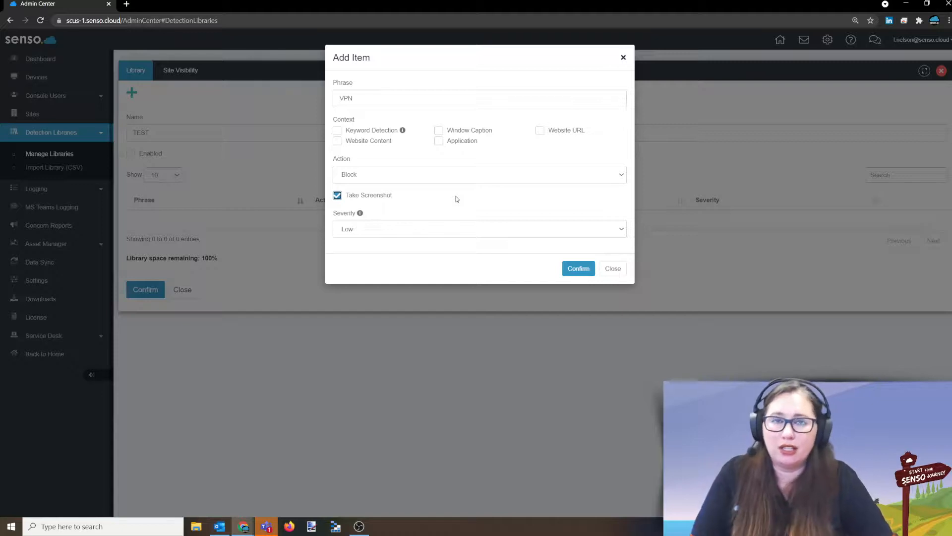
click(446, 231)
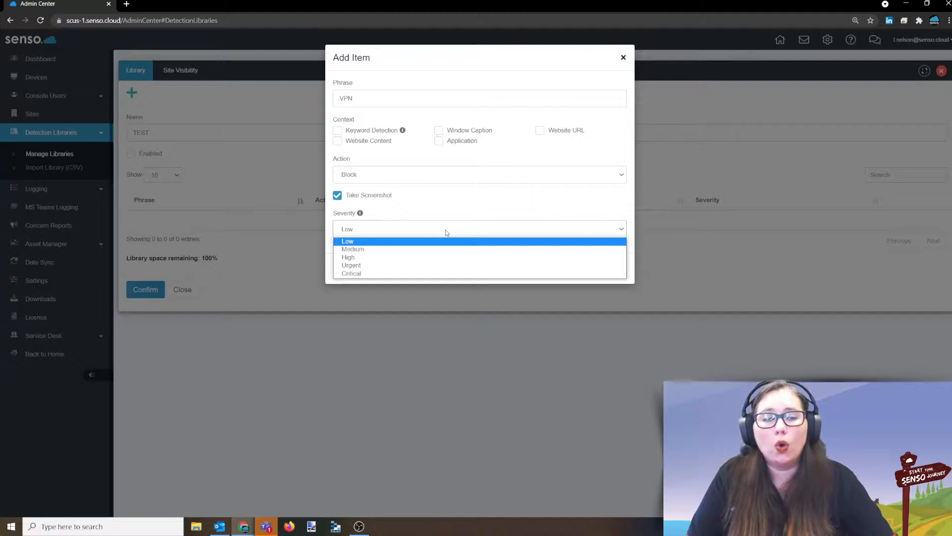
click(428, 209)
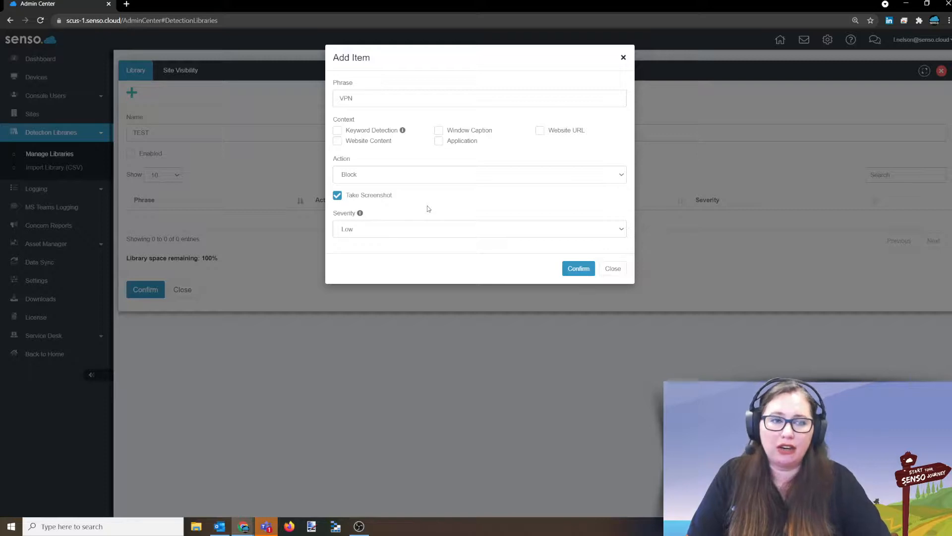
click(391, 235)
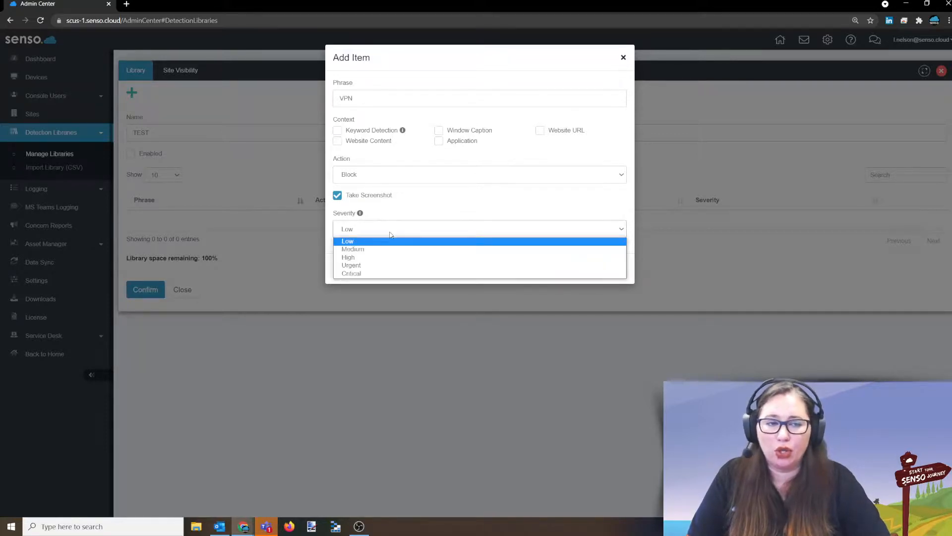
click(429, 210)
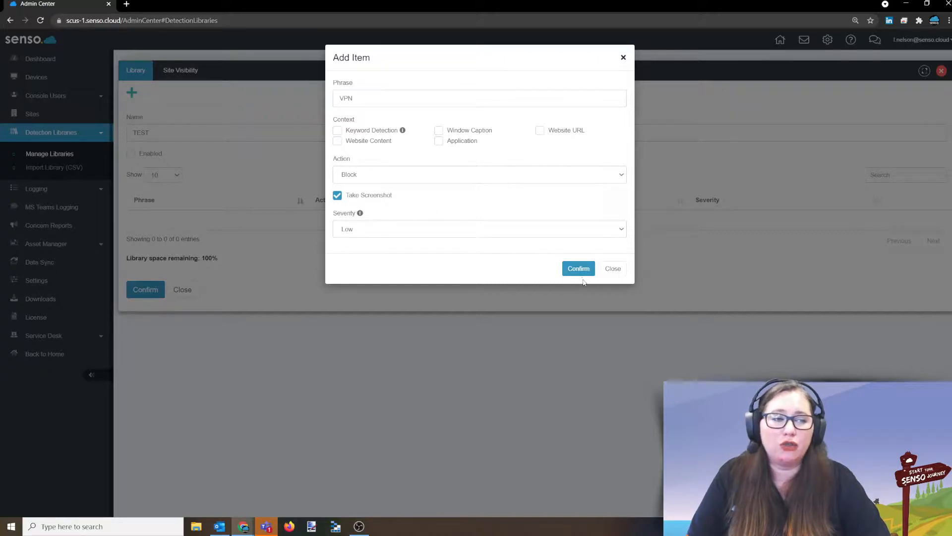
click(615, 270)
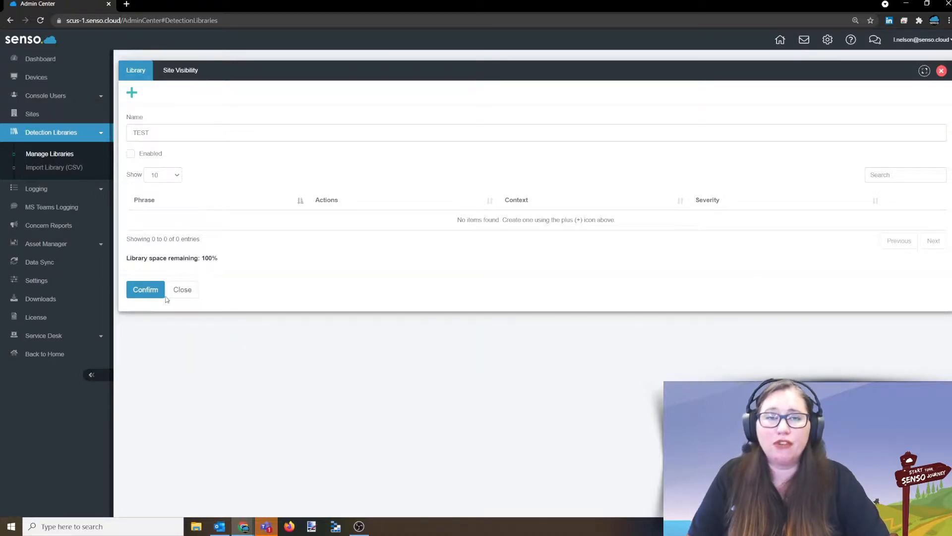
- Open the Logging and Blocking item of the Safeguarding policy for editing from the console's policies
click(777, 49)
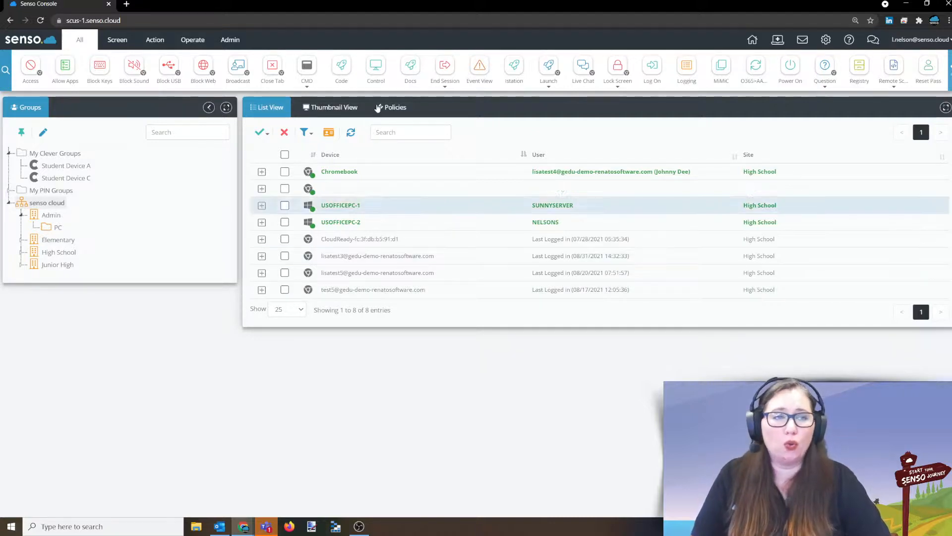
click(392, 107)
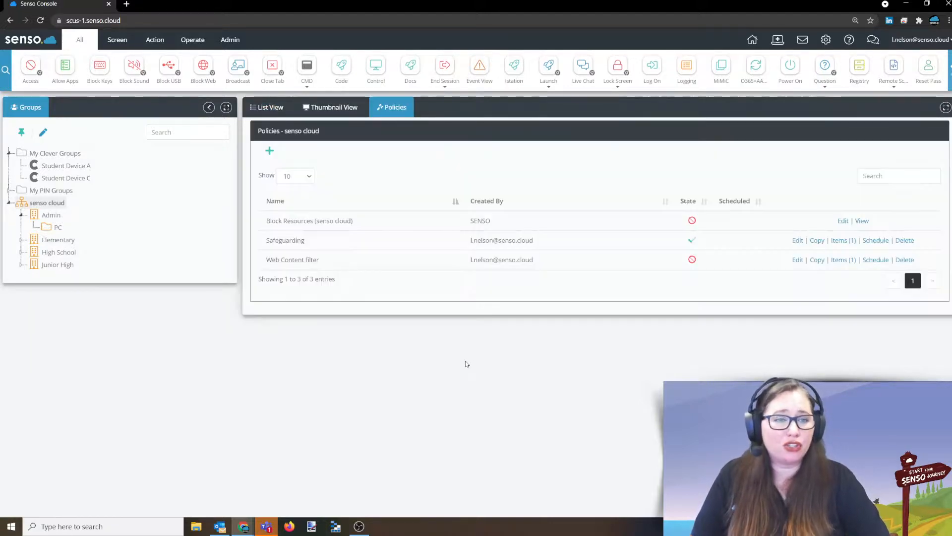
click(489, 237)
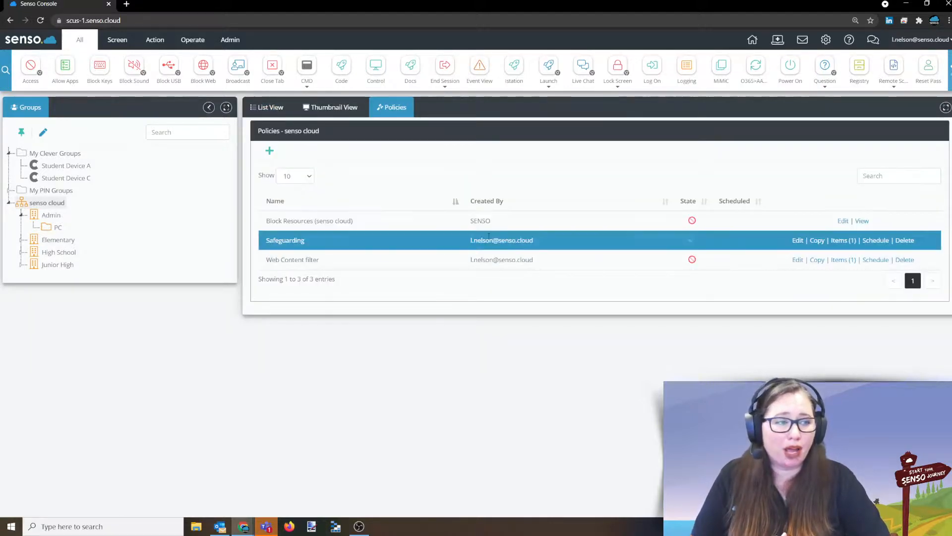
click(843, 240)
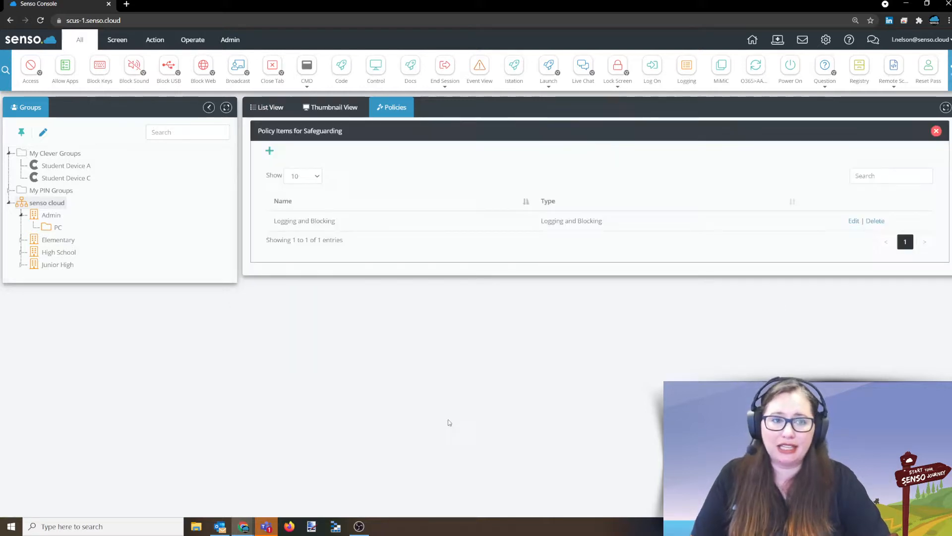
click(854, 222)
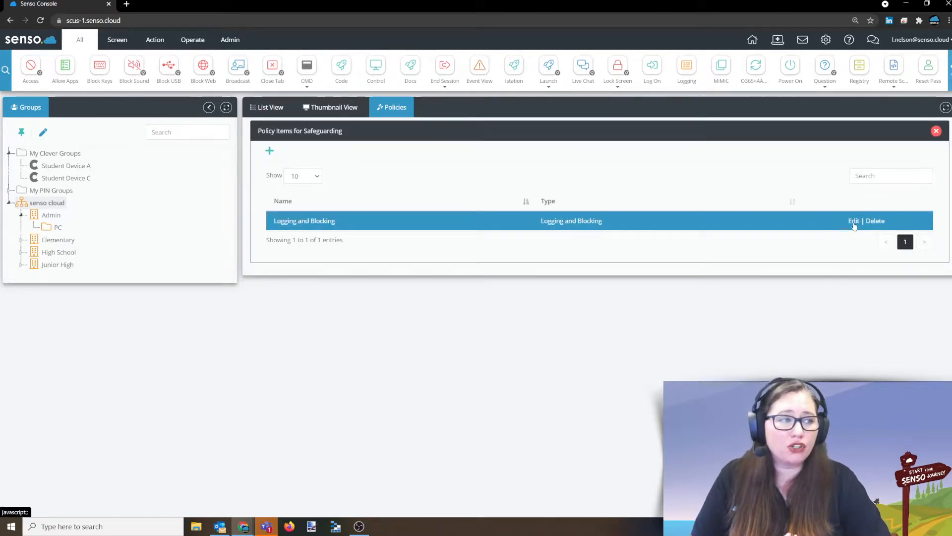
click(853, 223)
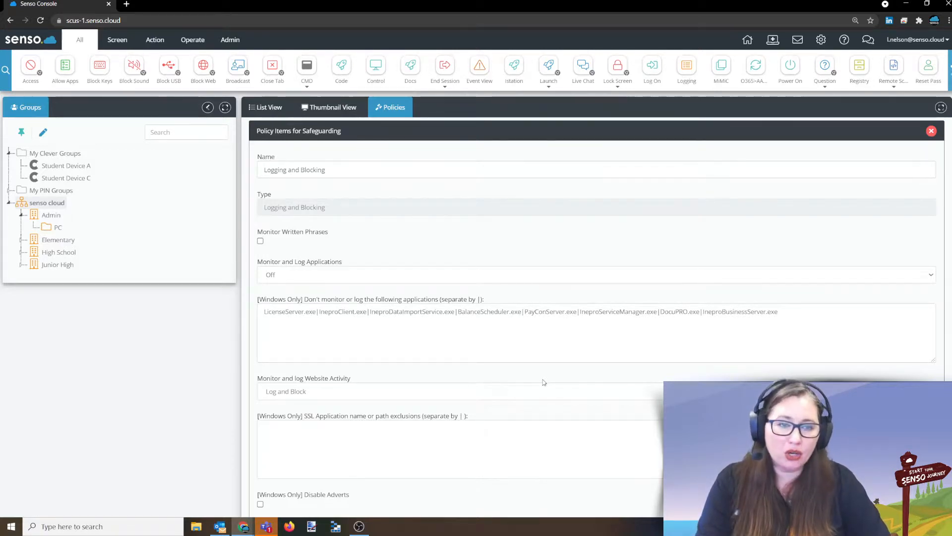
- Examine the detection libraries included in the Safeguarding policy's Logging and Blocking item
scroll(543, 381, down, 10)
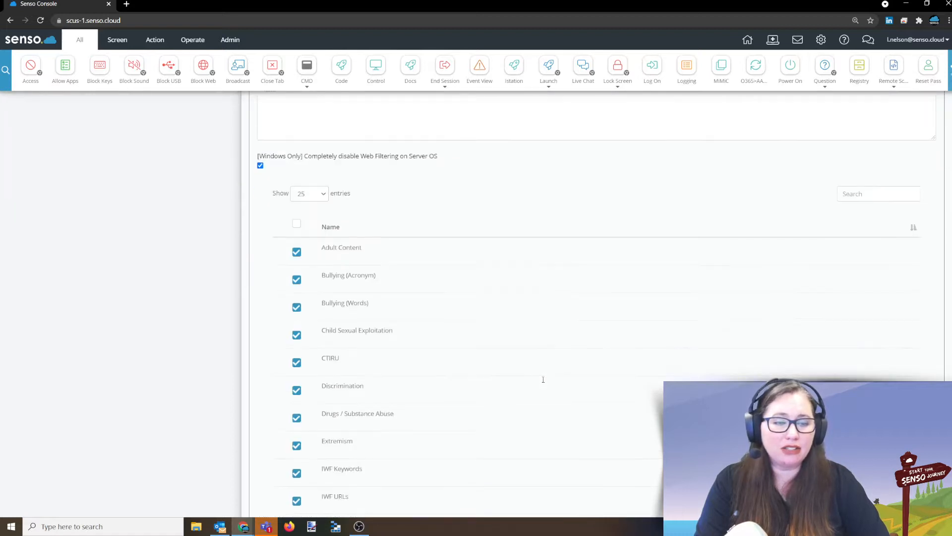
scroll(544, 380, down, 6)
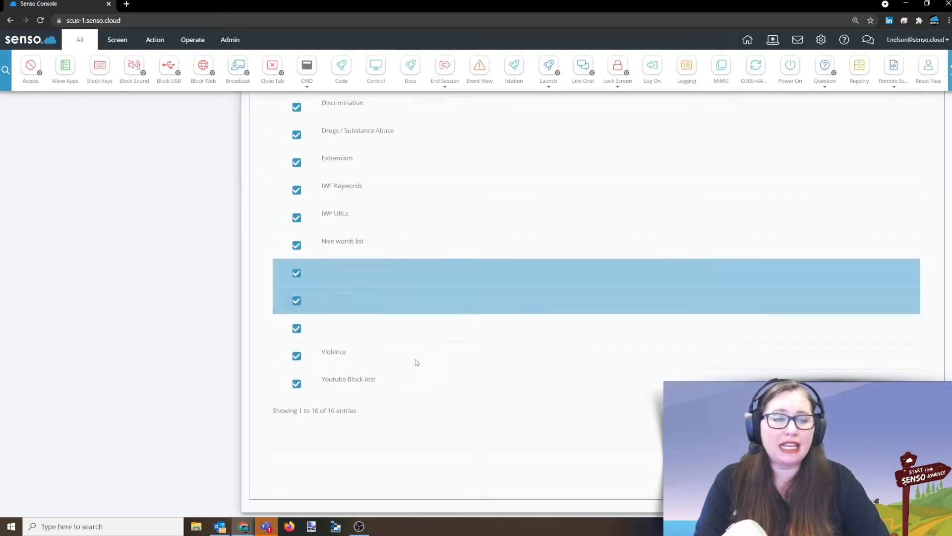
scroll(417, 363, up, 5)
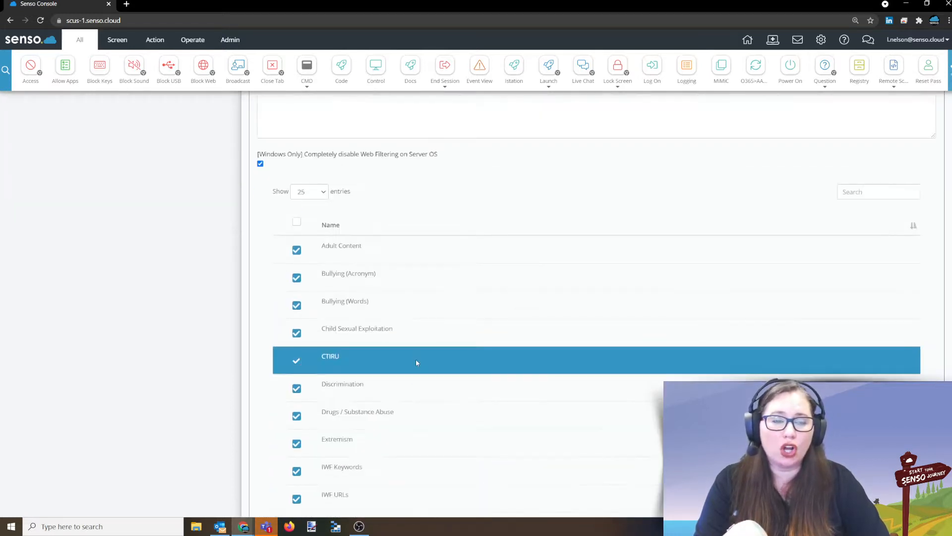
scroll(415, 359, down, 3)
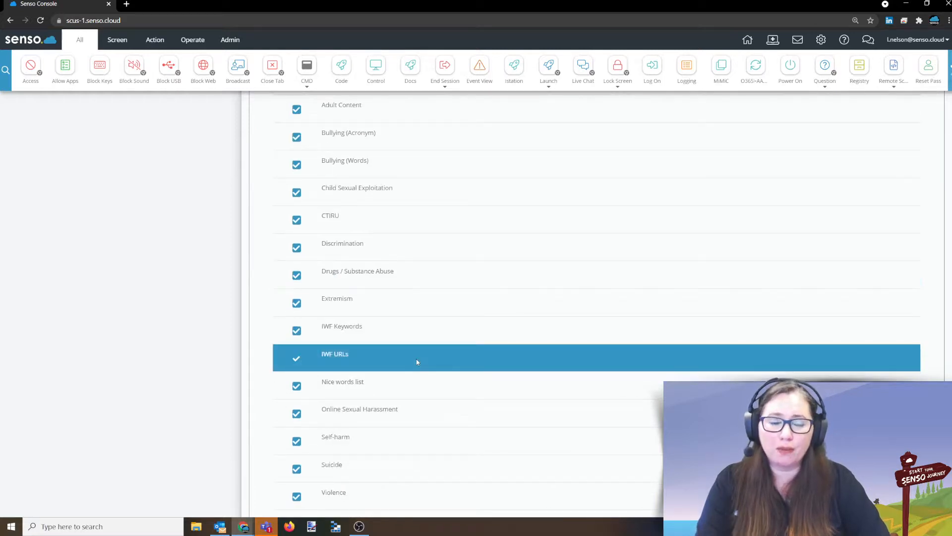
scroll(415, 359, down, 2)
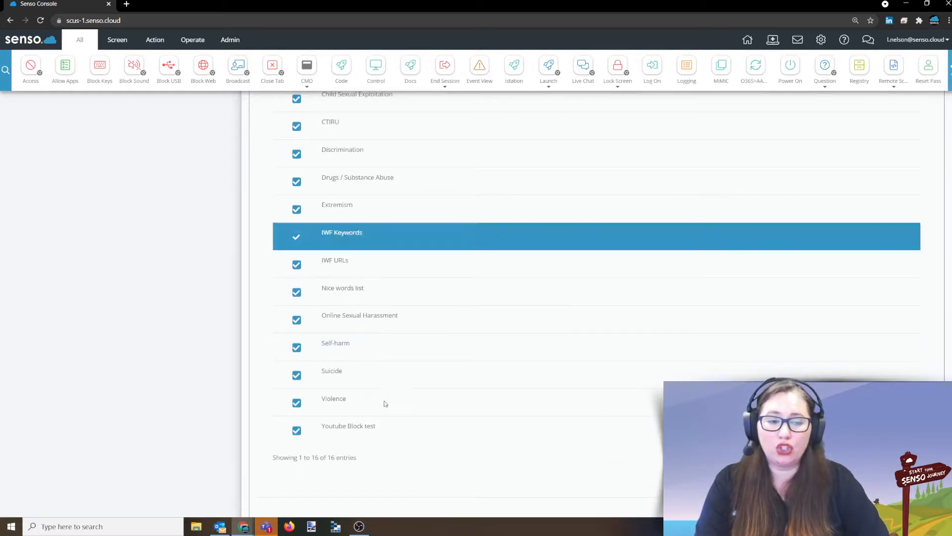
- Exclude the Youtube Block test library from the policy item, include it again and review the filtering settings
click(350, 430)
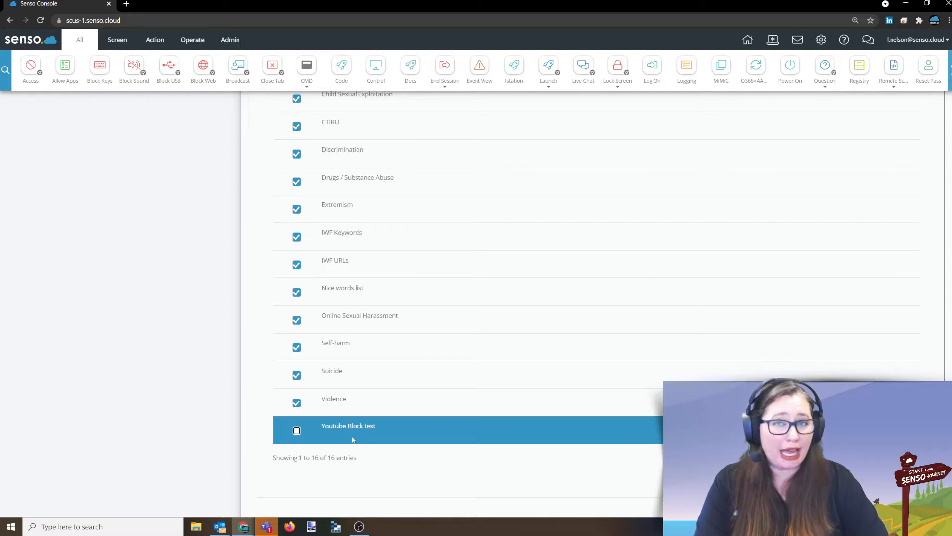
click(420, 425)
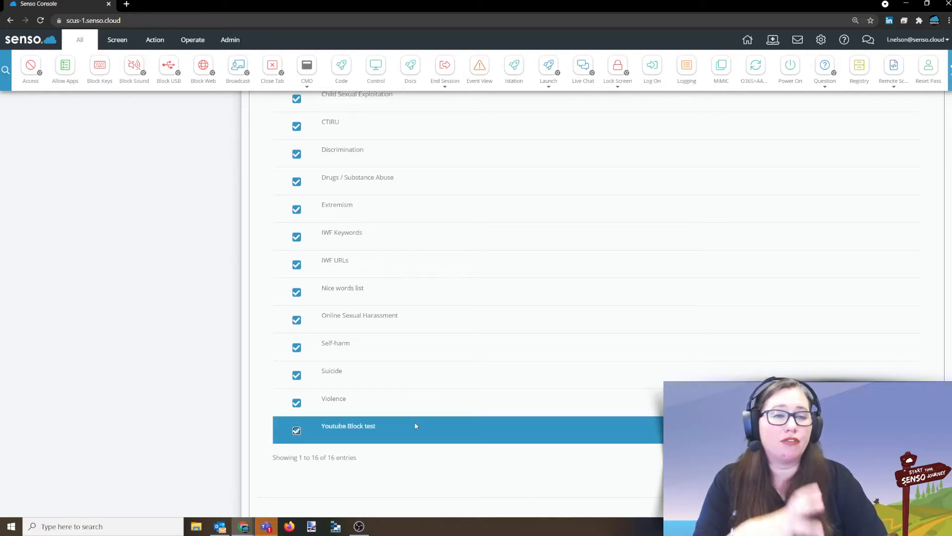
scroll(554, 312, down, 1)
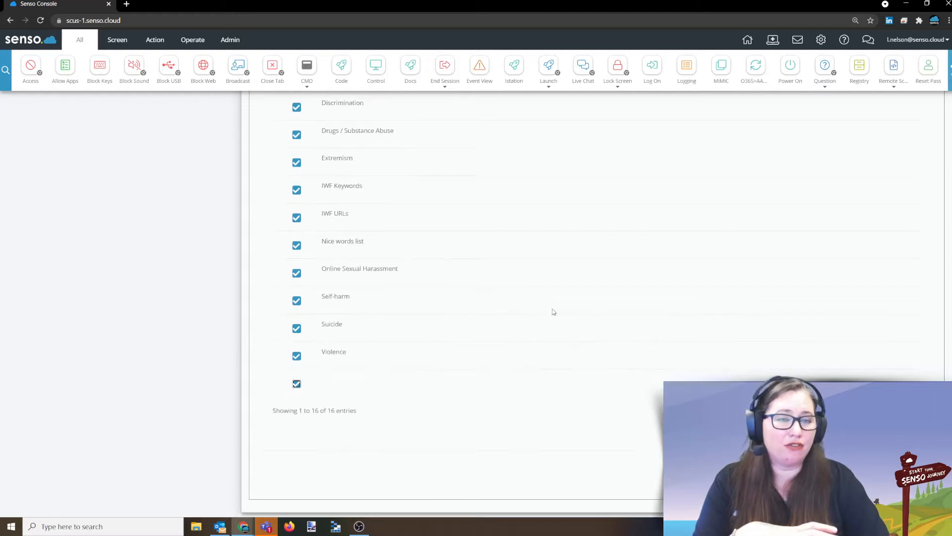
scroll(540, 313, up, 8)
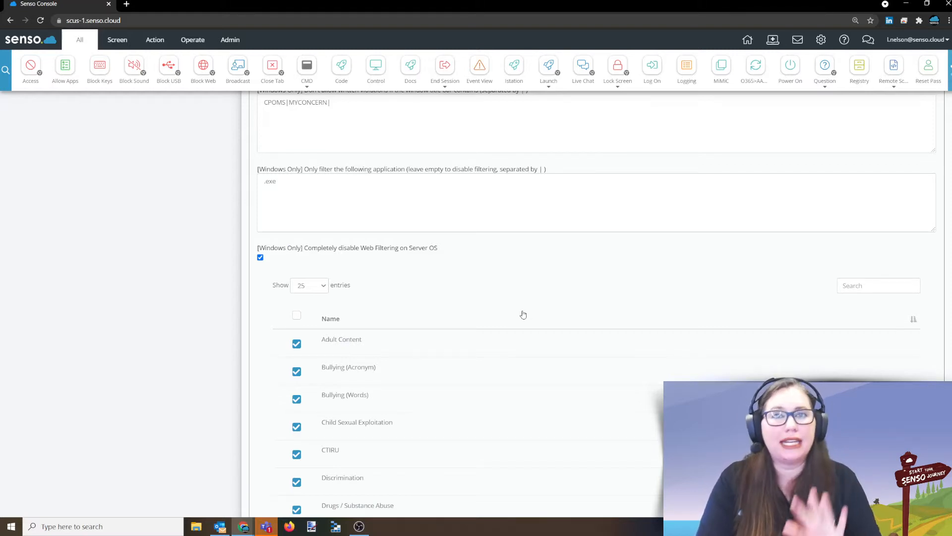
scroll(523, 315, up, 3)
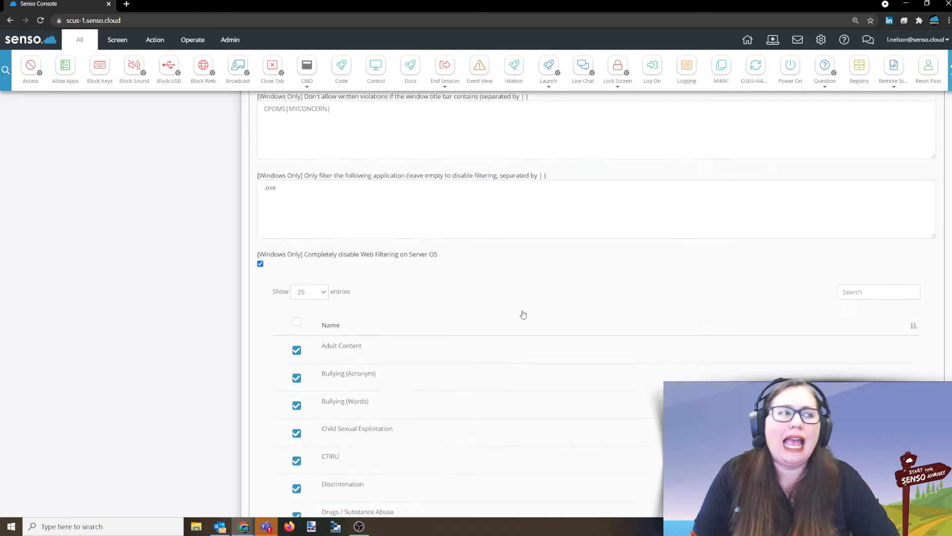
- Return to the managed detection libraries in the Admin Center and check the TEST library's enabled status
click(822, 41)
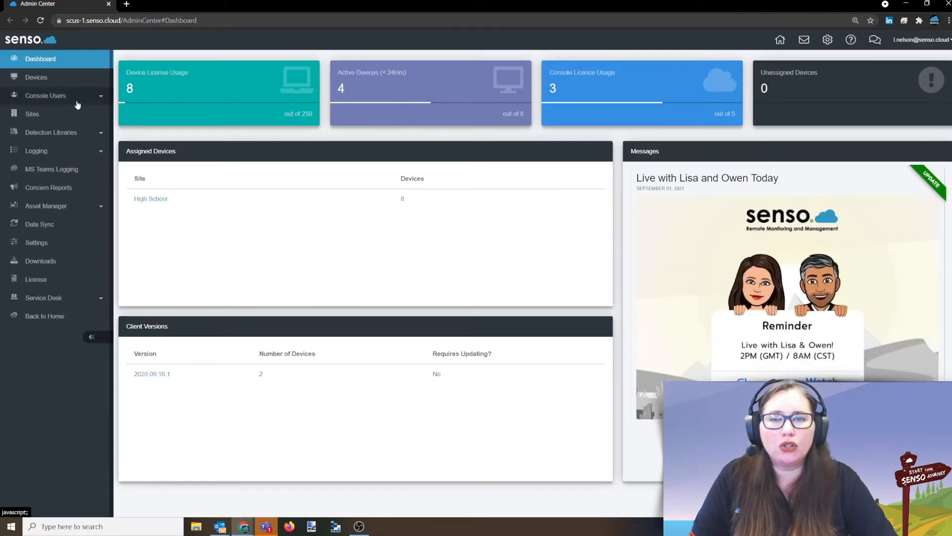
click(69, 132)
click(50, 154)
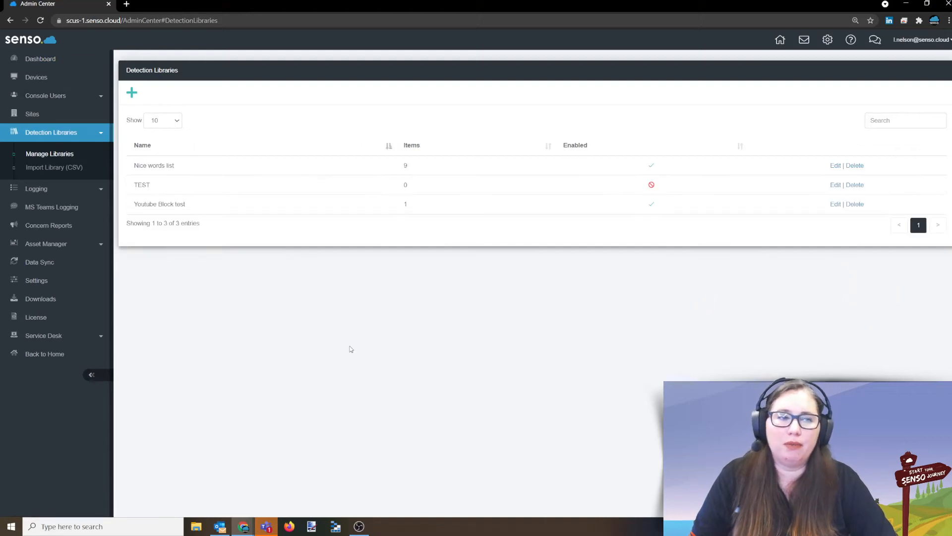
click(652, 184)
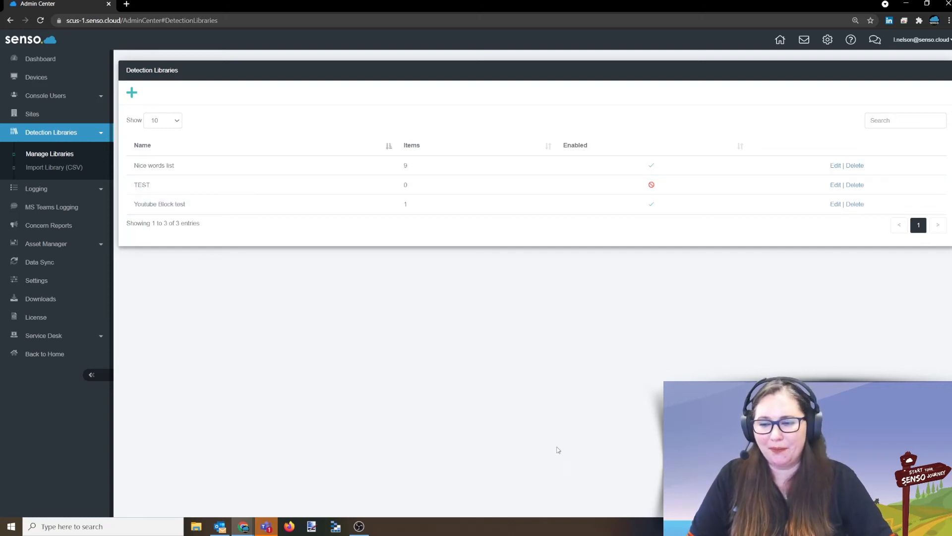